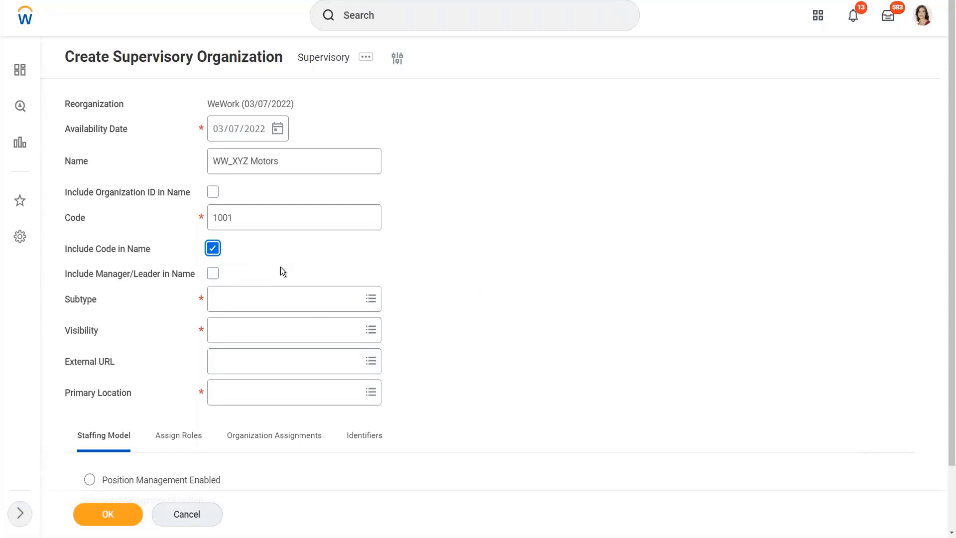
Include the manager/leader in the organization name and set the Subtype to Department.
{"action": "left_click", "coordinate": [213, 273]}
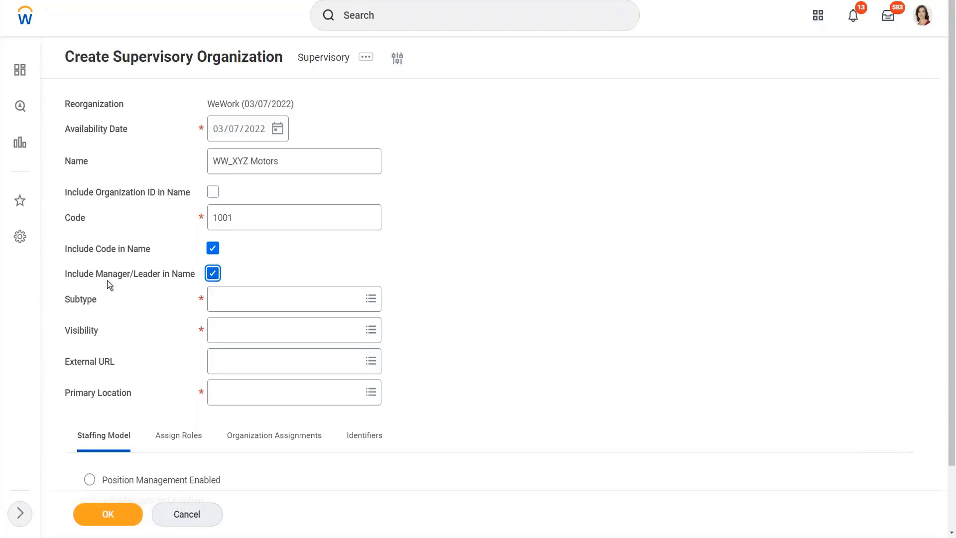
{"action": "left_click", "coordinate": [256, 304]}
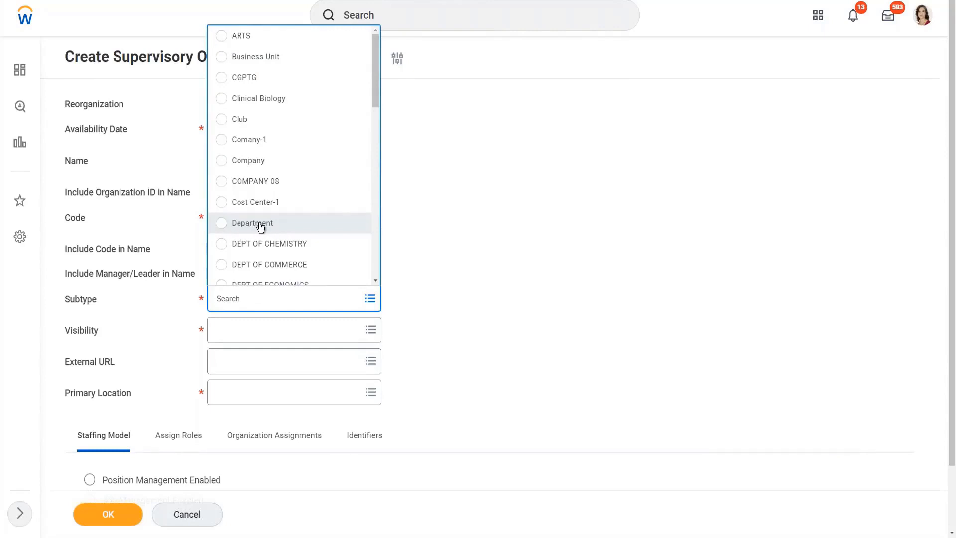
{"action": "mouse_move", "coordinate": [377, 103]}
{"action": "left_mouse_down"}
{"action": "mouse_move", "coordinate": [373, 149]}
{"action": "mouse_move", "coordinate": [373, 106]}
{"action": "left_mouse_up"}
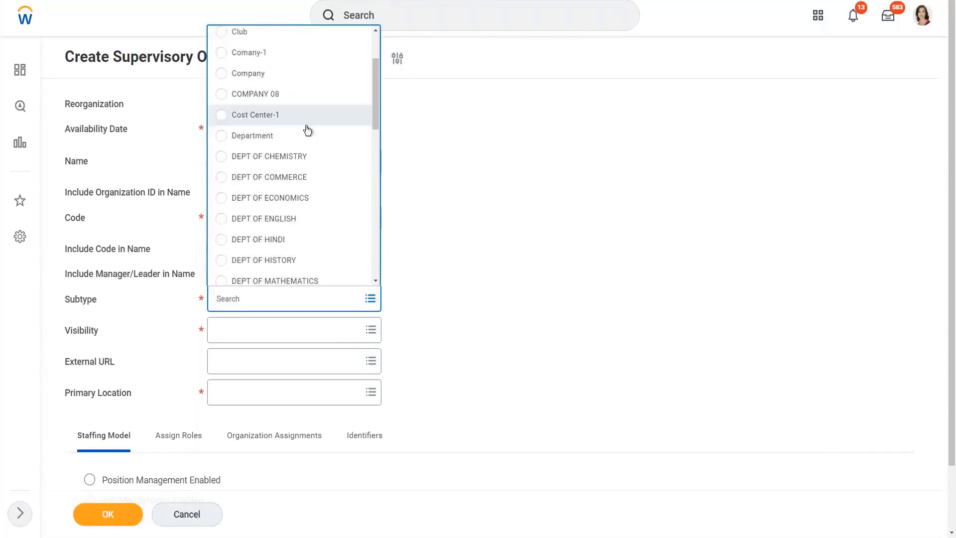
{"action": "left_click", "coordinate": [262, 139]}
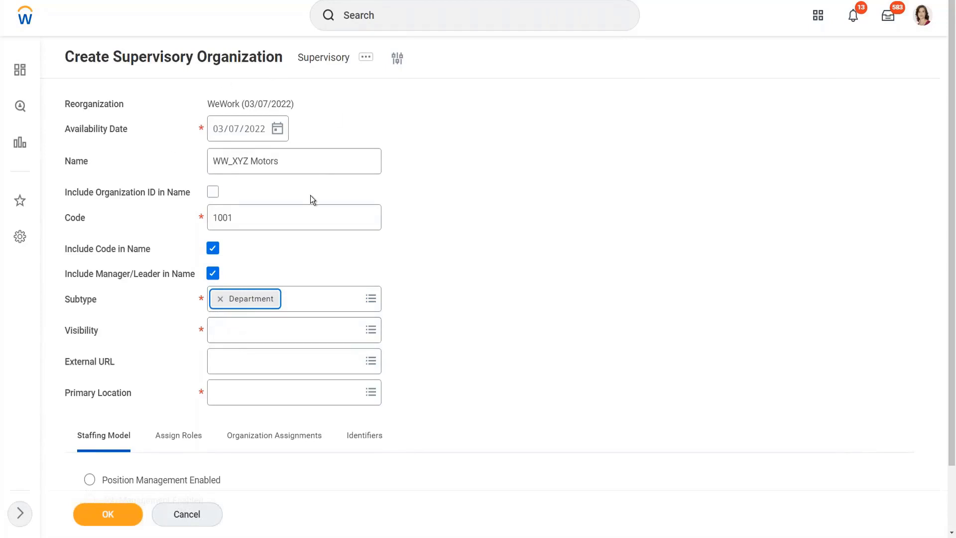
{"action": "left_click", "coordinate": [247, 333]}
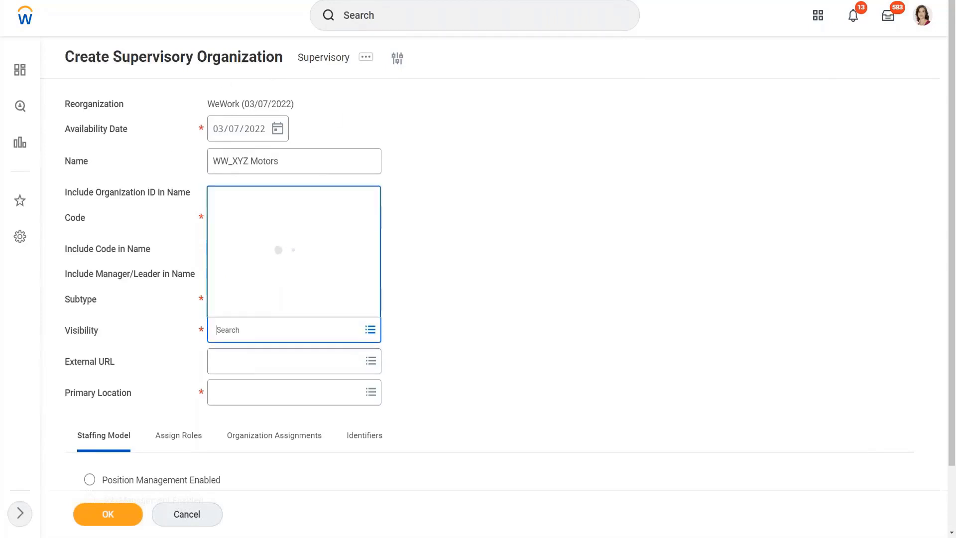
{"action": "left_click", "coordinate": [477, 299]}
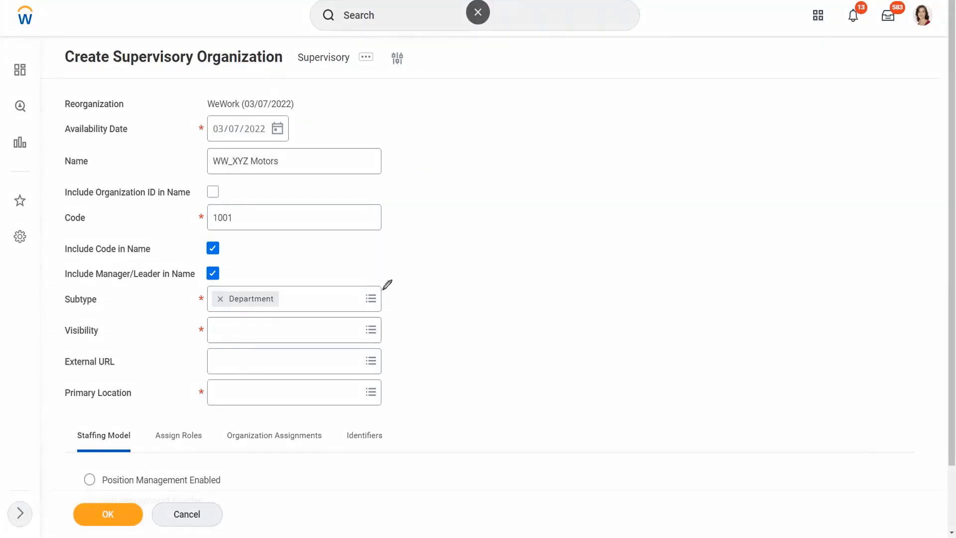
{"action": "mouse_move", "coordinate": [383, 285]}
{"action": "left_mouse_down"}
{"action": "mouse_move", "coordinate": [370, 280]}
{"action": "mouse_move", "coordinate": [353, 300]}
{"action": "mouse_move", "coordinate": [387, 286]}
{"action": "left_mouse_up"}
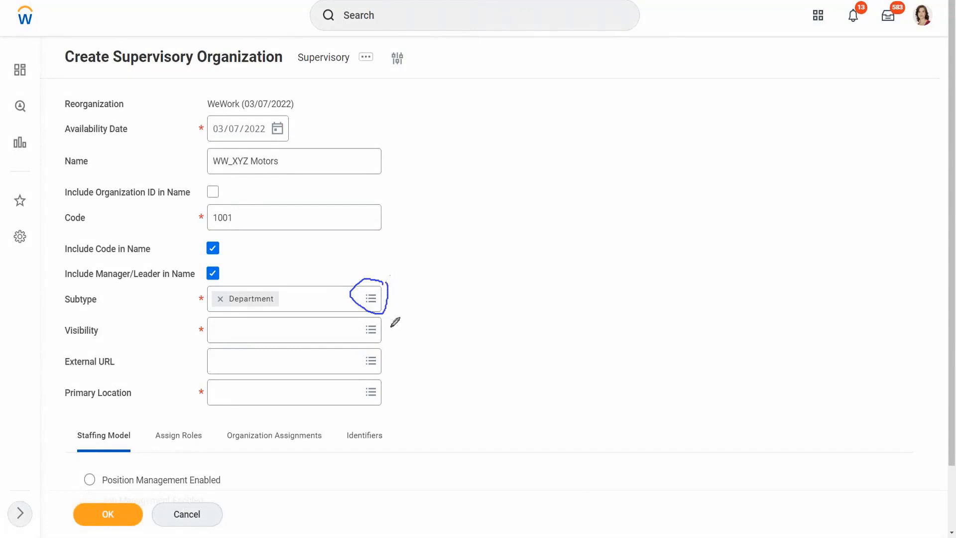
{"action": "mouse_move", "coordinate": [382, 352]}
{"action": "left_mouse_down"}
{"action": "mouse_move", "coordinate": [368, 344]}
{"action": "mouse_move", "coordinate": [366, 361]}
{"action": "mouse_move", "coordinate": [382, 359]}
{"action": "left_mouse_up"}
{"action": "mouse_move", "coordinate": [396, 144]}
{"action": "left_mouse_down"}
{"action": "mouse_move", "coordinate": [349, 147]}
{"action": "mouse_move", "coordinate": [366, 179]}
{"action": "mouse_move", "coordinate": [396, 172]}
{"action": "mouse_move", "coordinate": [397, 144]}
{"action": "left_mouse_up"}
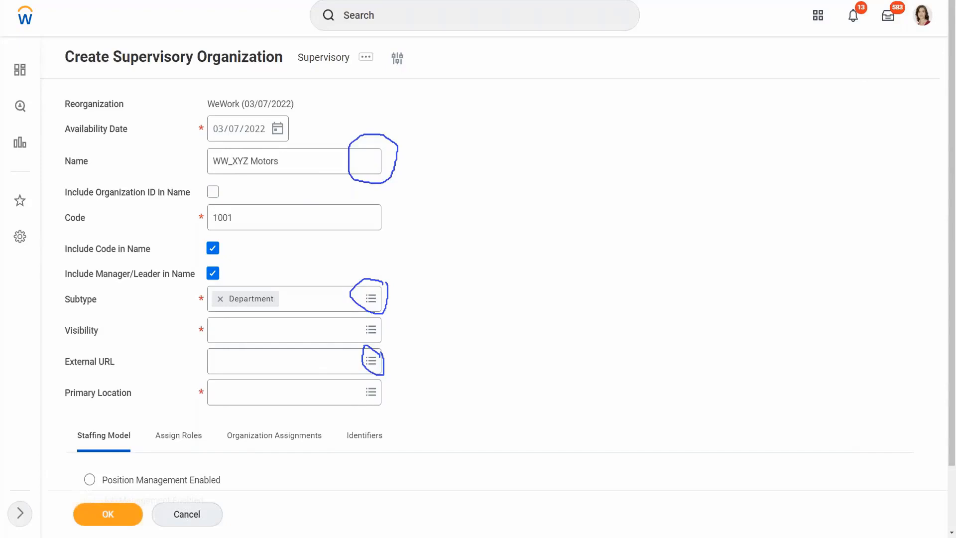
{"action": "left_click", "coordinate": [577, 52]}
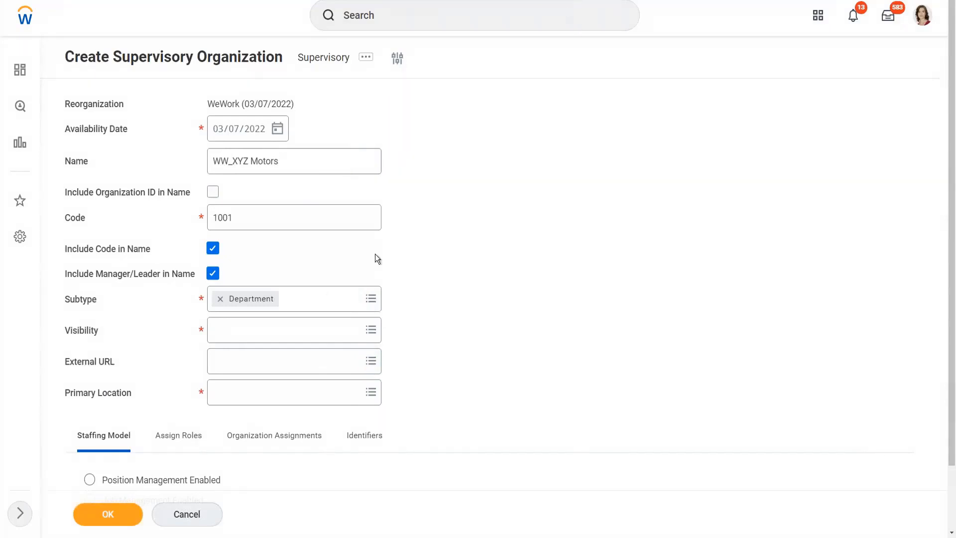
Set the supervisory organization's Visibility to Everyone.
{"action": "scroll", "coordinate": [300, 330], "scroll_direction": "down", "scroll_amount": 2}
{"action": "left_click", "coordinate": [300, 325]}
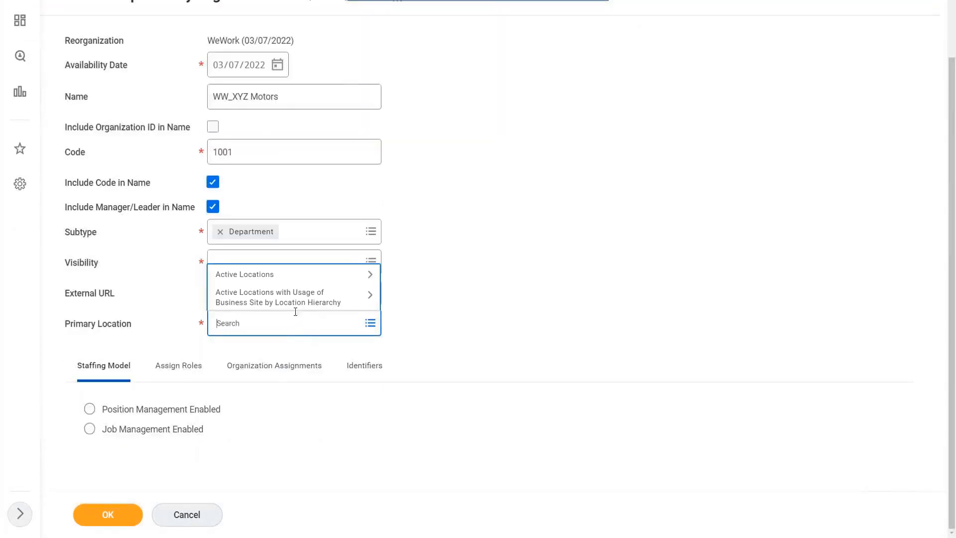
{"action": "left_click", "coordinate": [297, 263]}
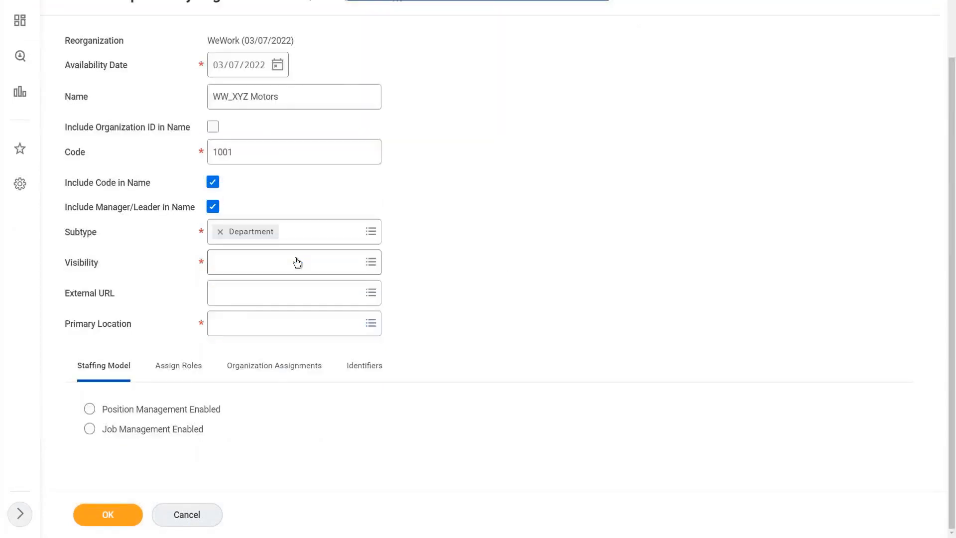
{"action": "left_click", "coordinate": [298, 262]}
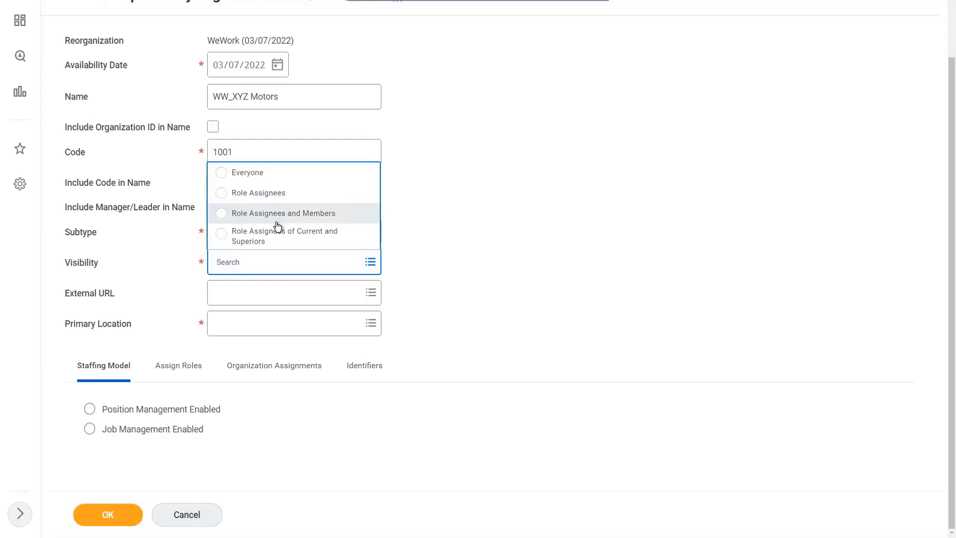
{"action": "left_click", "coordinate": [263, 174]}
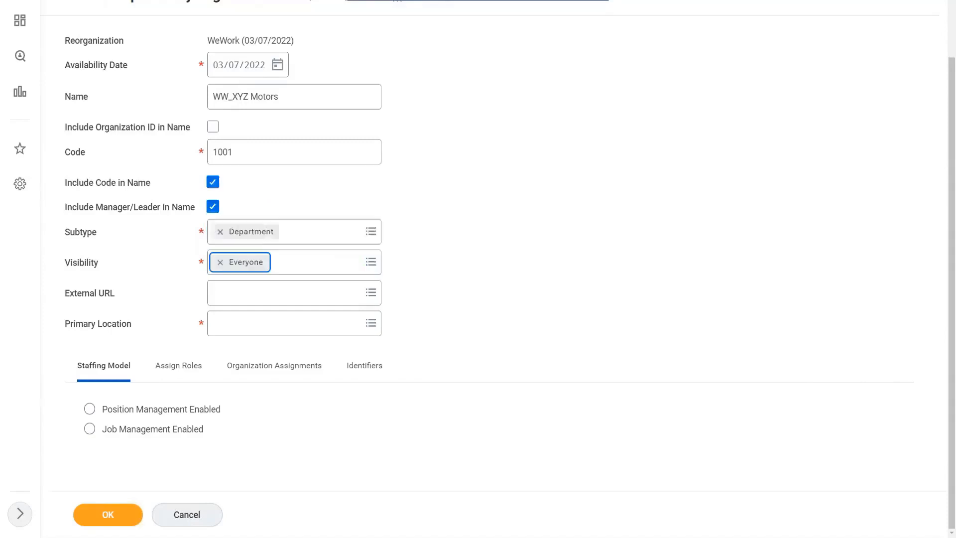
{"action": "scroll", "coordinate": [253, 355], "scroll_direction": "up", "scroll_amount": 1}
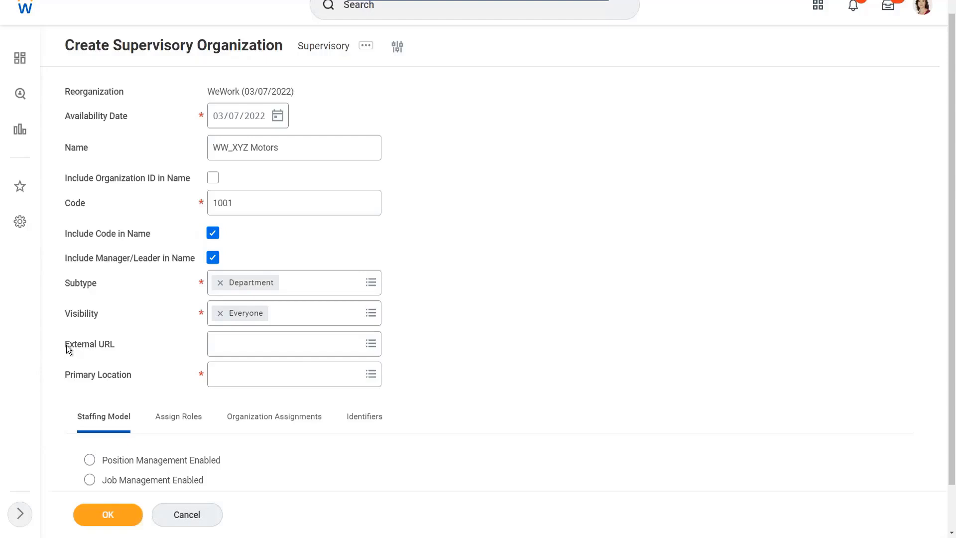
{"action": "left_click_drag", "start_coordinate": [67, 345], "coordinate": [129, 345]}
{"action": "left_click", "coordinate": [271, 346]}
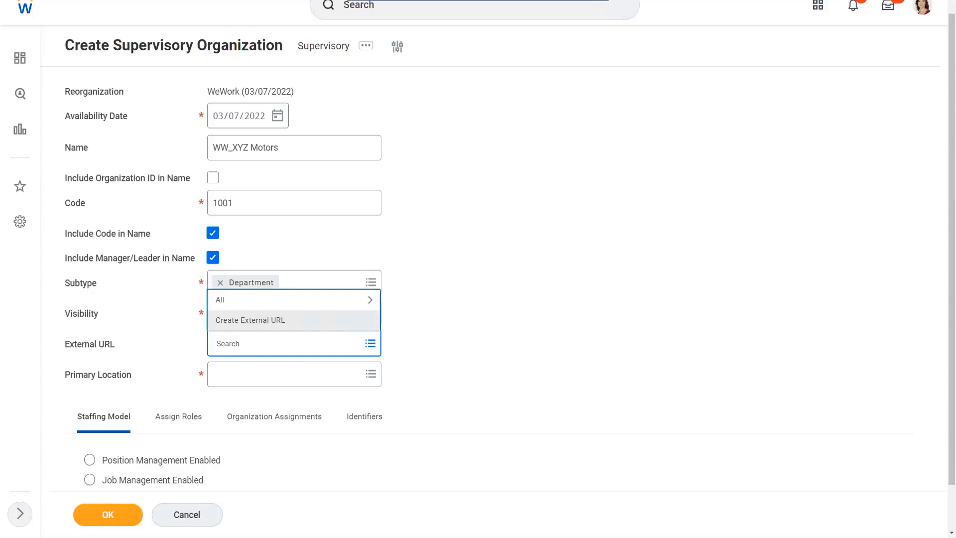
{"action": "left_click", "coordinate": [271, 325]}
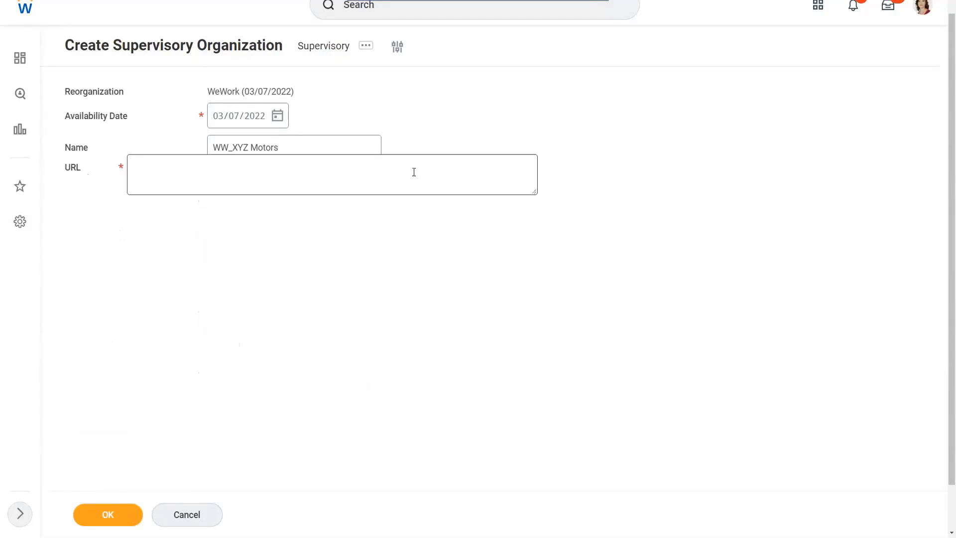
{"action": "left_click", "coordinate": [149, 172]}
{"action": "left_click", "coordinate": [152, 131]}
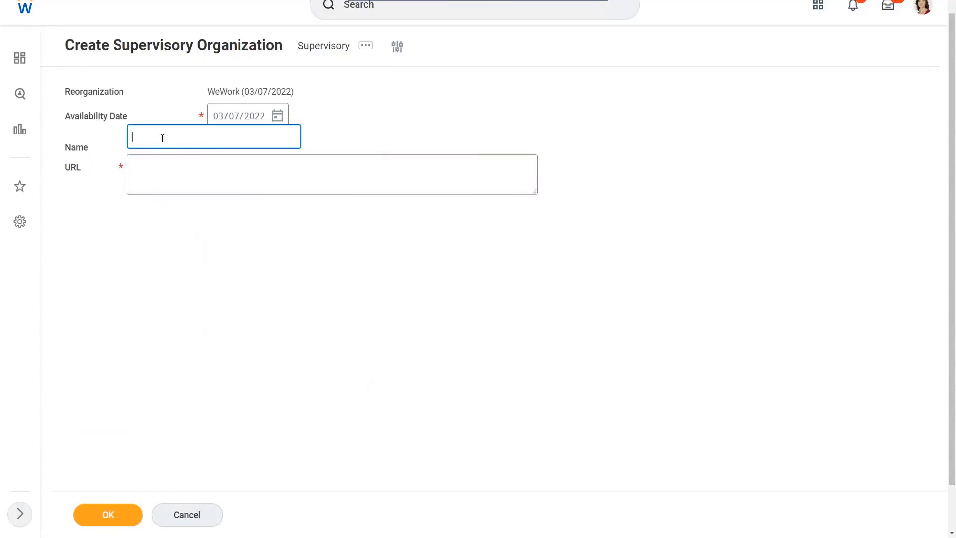
{"action": "left_click", "coordinate": [149, 177]}
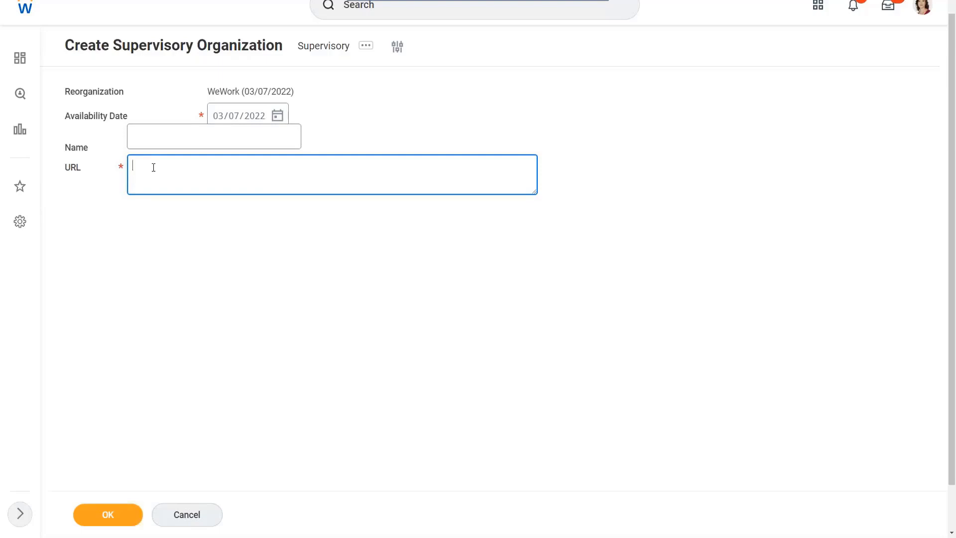
{"action": "type", "text": "www.xyz.com/landing/top.html"}
Name the external URL WW_Org Landing Page.
{"action": "left_click", "coordinate": [186, 136]}
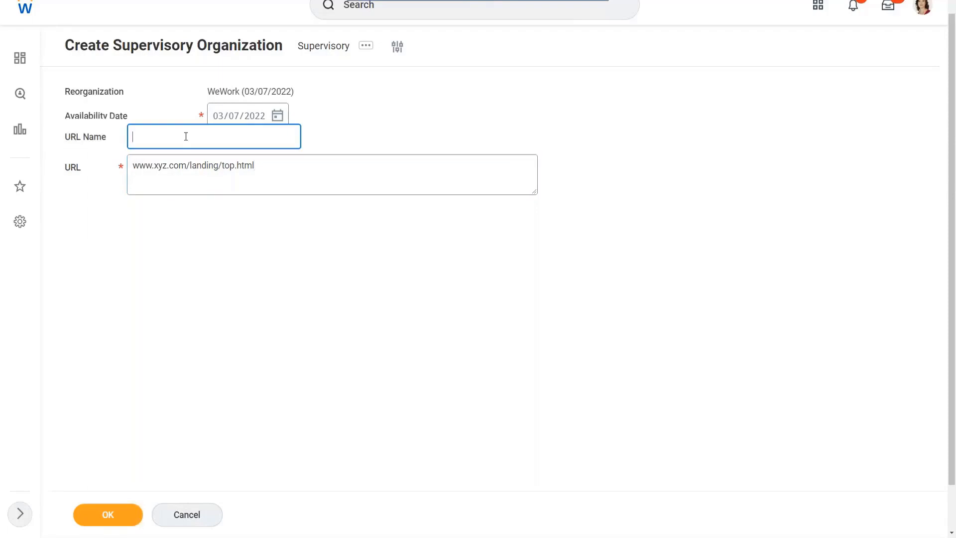
{"action": "type", "text": "Org Landinx"}
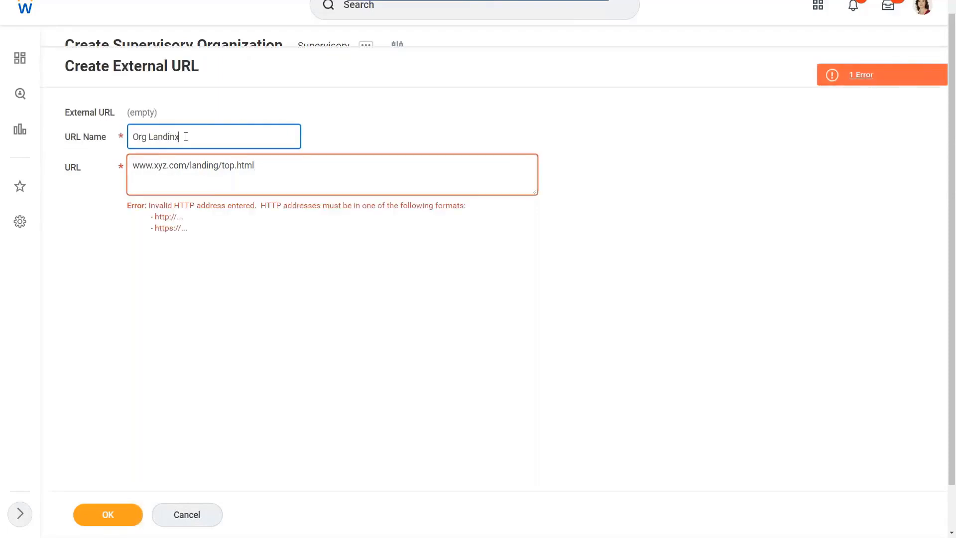
{"action": "key", "text": "BackSpace"}
{"action": "type", "text": "Page"}
{"action": "type", "text": "www"}
{"action": "key", "text": "BackSpace"}
{"action": "key", "text": "BackSpace"}
{"action": "key", "text": "BackSpace"}
{"action": "type", "text": "WW_"}
{"action": "key", "text": "Tab"}
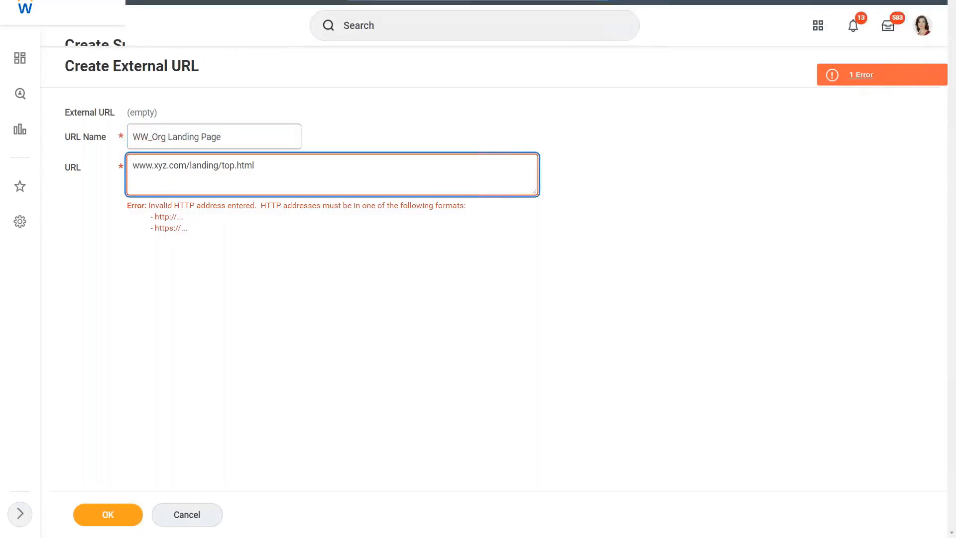
{"action": "type", "text": "https://"}
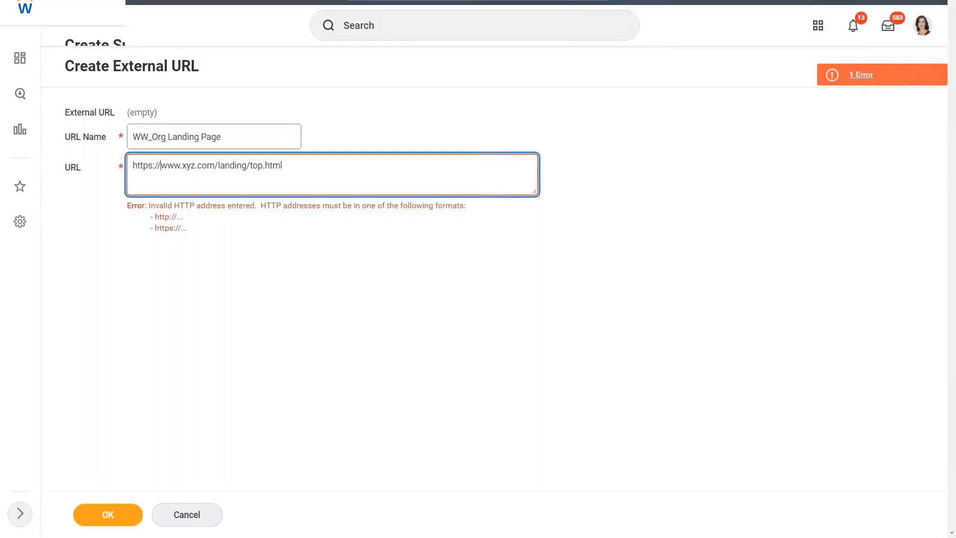
{"action": "left_click", "coordinate": [319, 162]}
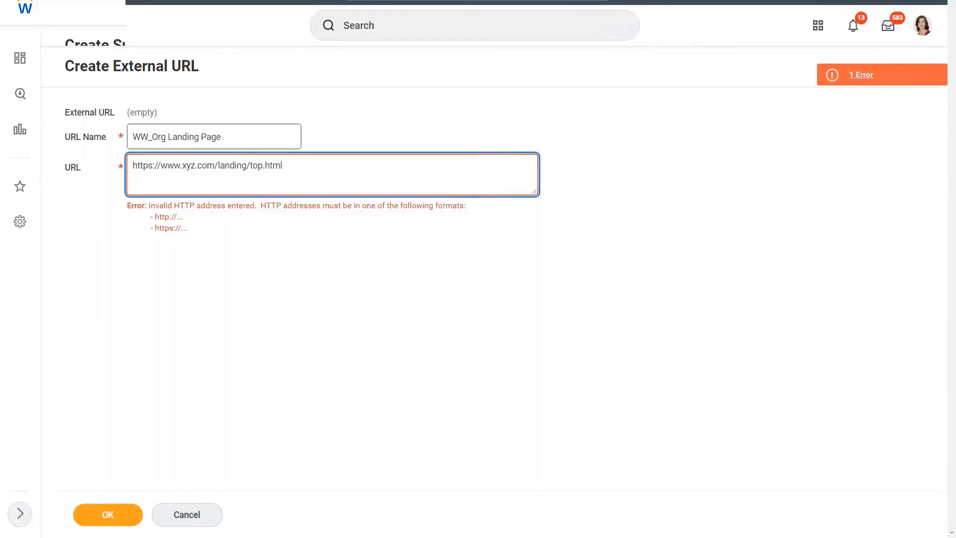
{"action": "left_click", "coordinate": [247, 141]}
{"action": "left_click", "coordinate": [308, 170]}
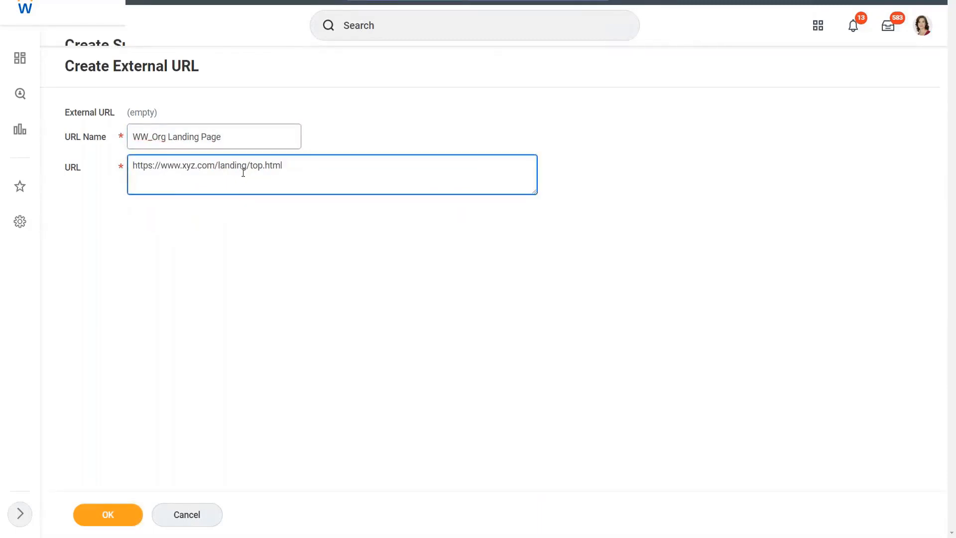
{"action": "key", "text": "ctrl+a"}
{"action": "left_click", "coordinate": [305, 165]}
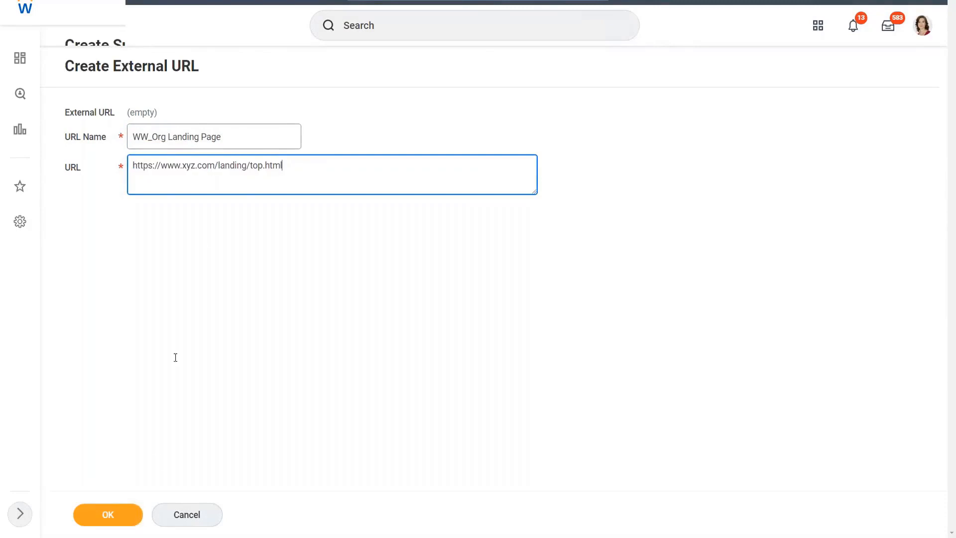
{"action": "left_click", "coordinate": [115, 519]}
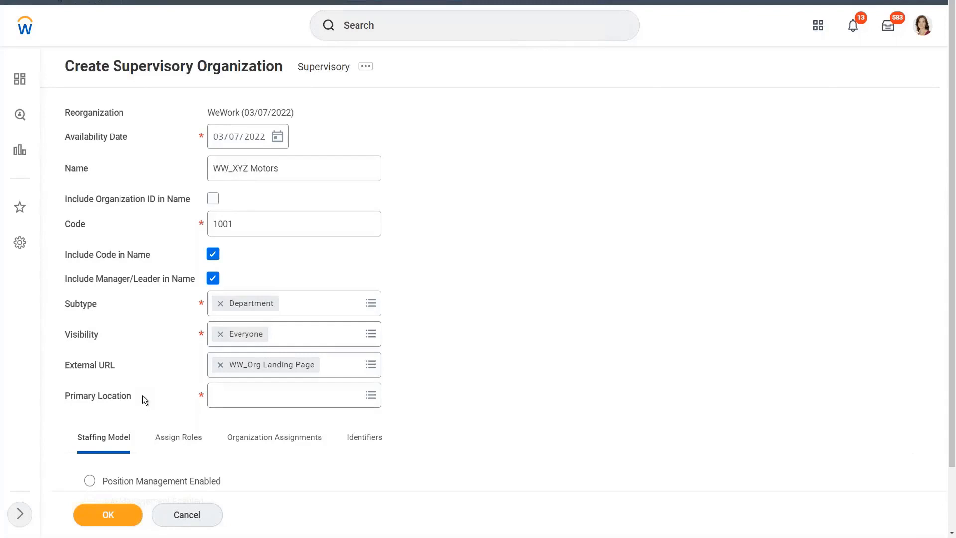
Search the primary locations for Chicago, view the second match's details, and assign it as the Primary Location.
{"action": "left_click", "coordinate": [241, 397]}
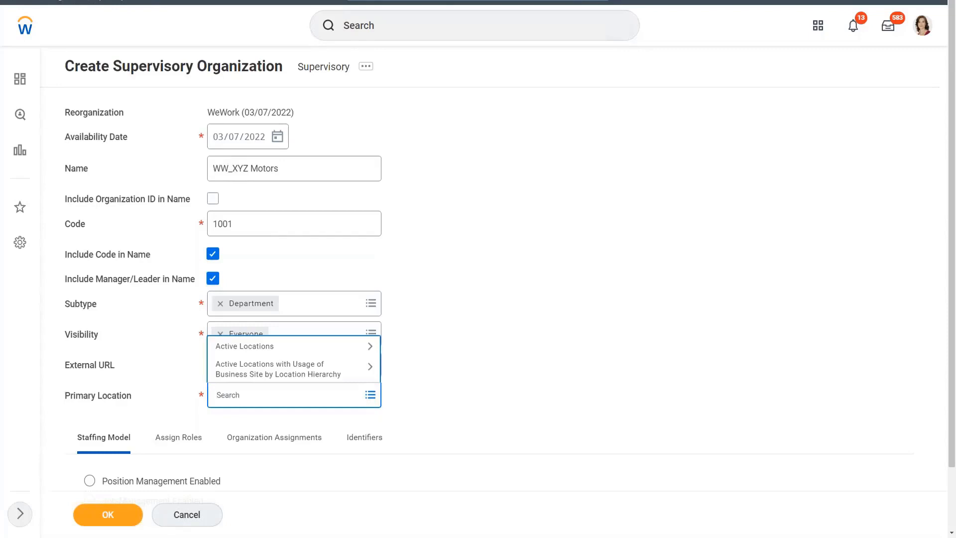
{"action": "type", "text": "Chicago"}
{"action": "key", "text": "Return"}
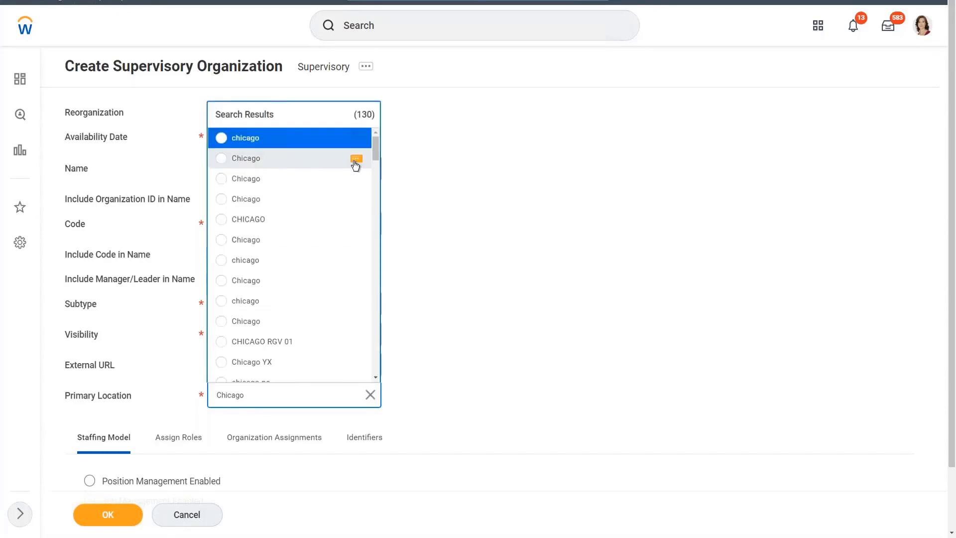
{"action": "left_click", "coordinate": [357, 160]}
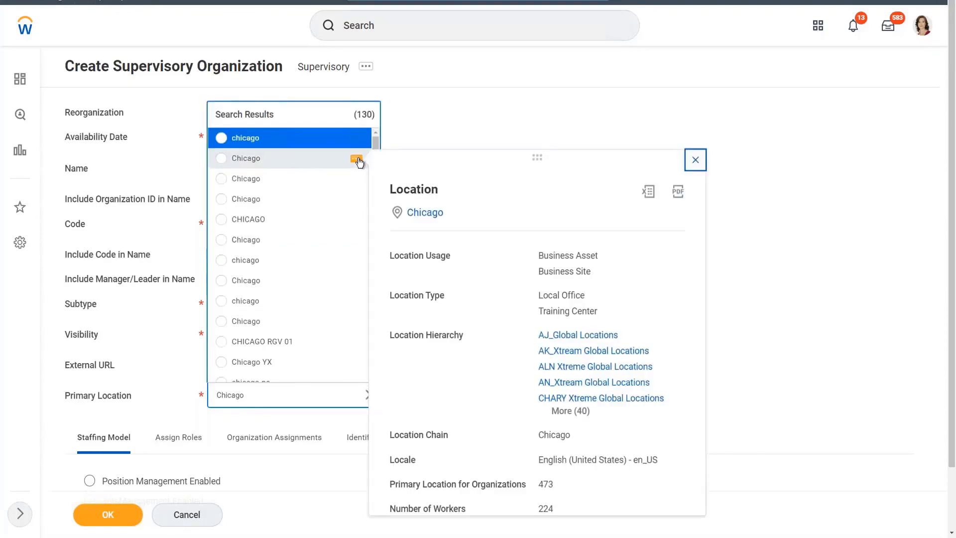
{"action": "left_click", "coordinate": [221, 159]}
{"action": "left_click", "coordinate": [473, 251]}
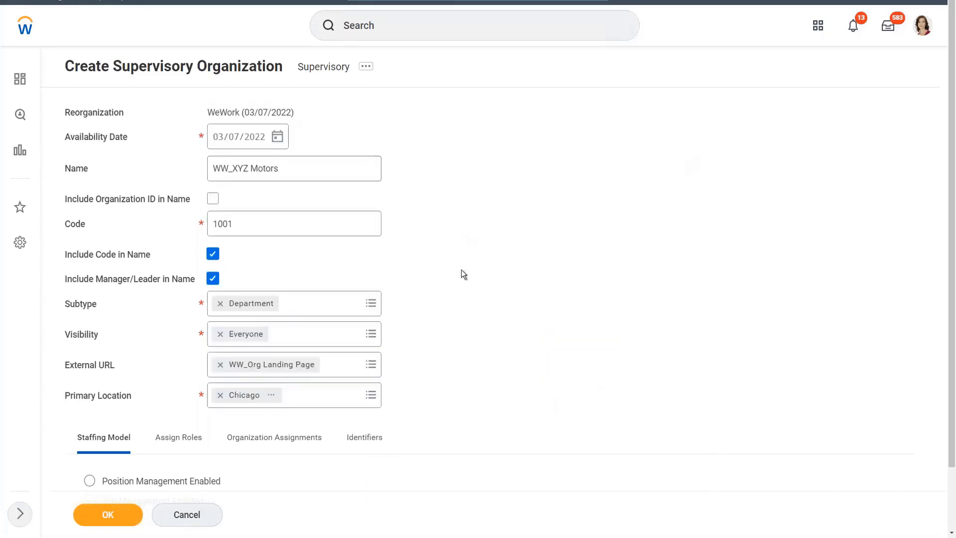